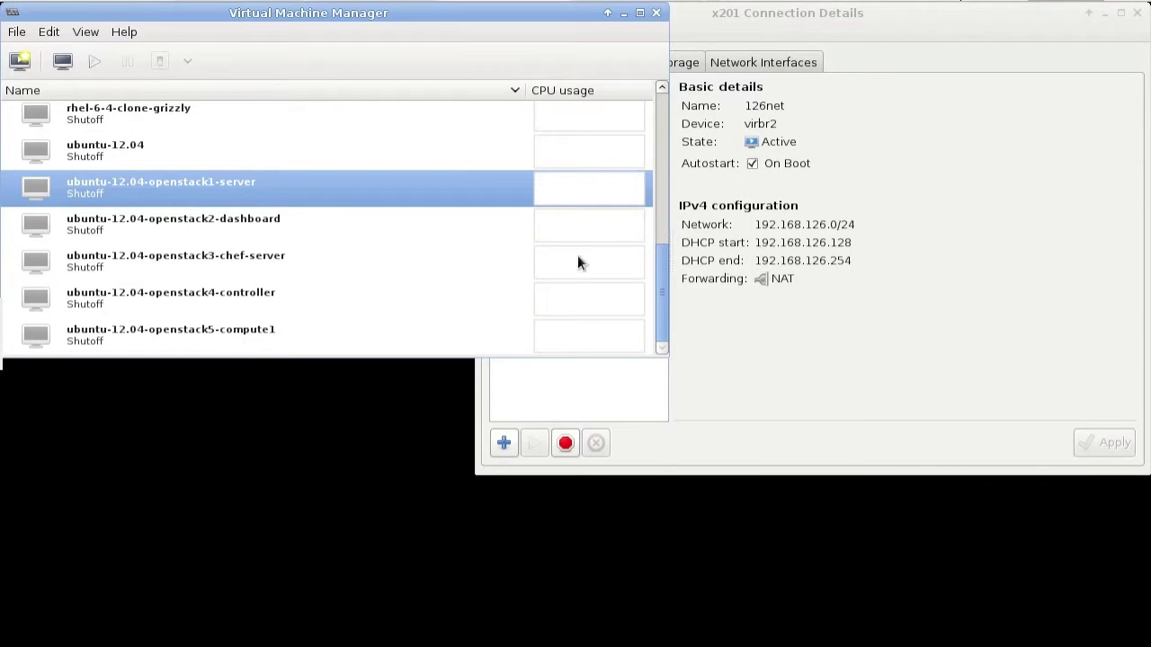
Review the settings of the 122net, 124net and 126net virtual networks in the connection details.
{"action": "left_click", "coordinate": [967, 97]}
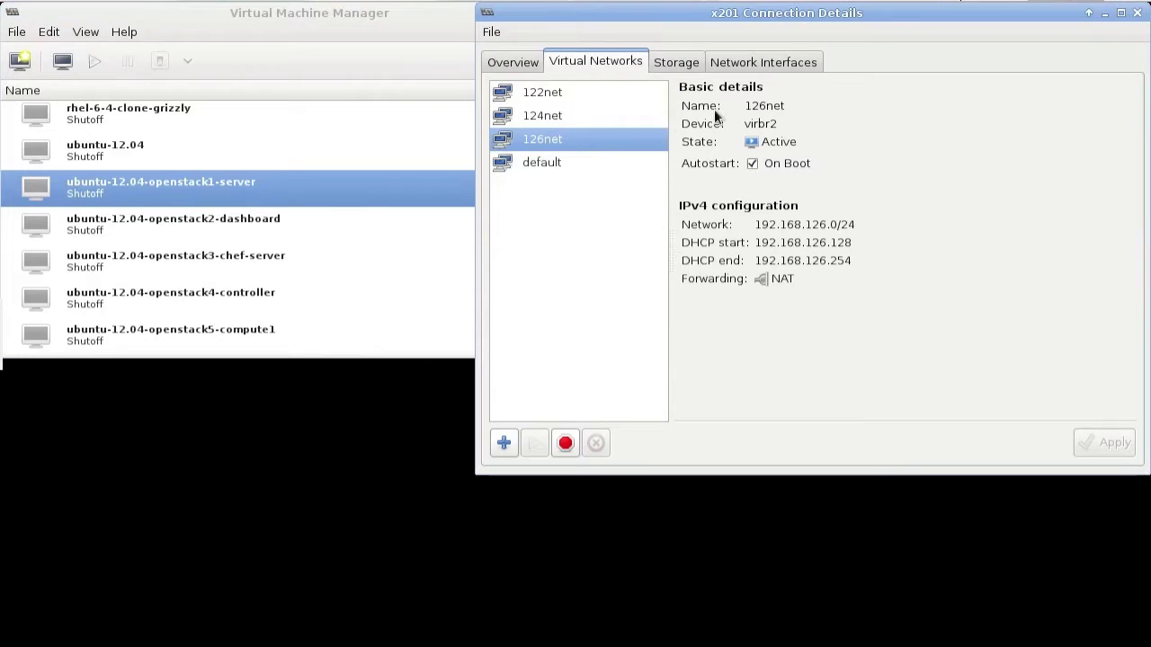
{"action": "left_click", "coordinate": [623, 94]}
{"action": "left_click", "coordinate": [618, 118]}
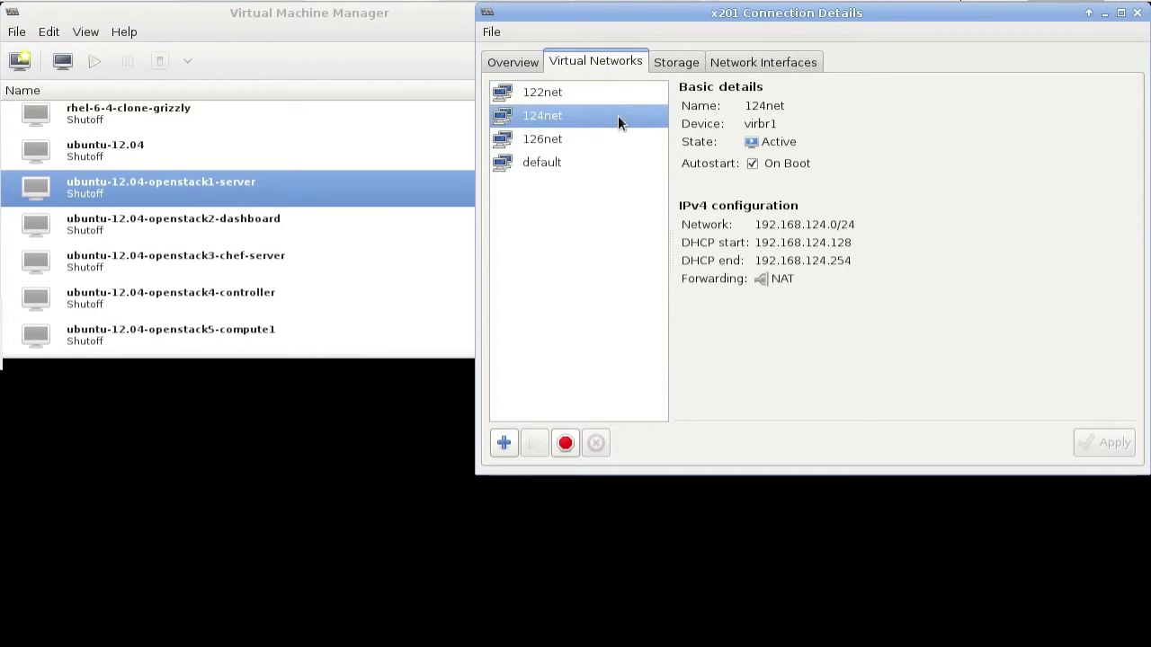
{"action": "left_click", "coordinate": [616, 141]}
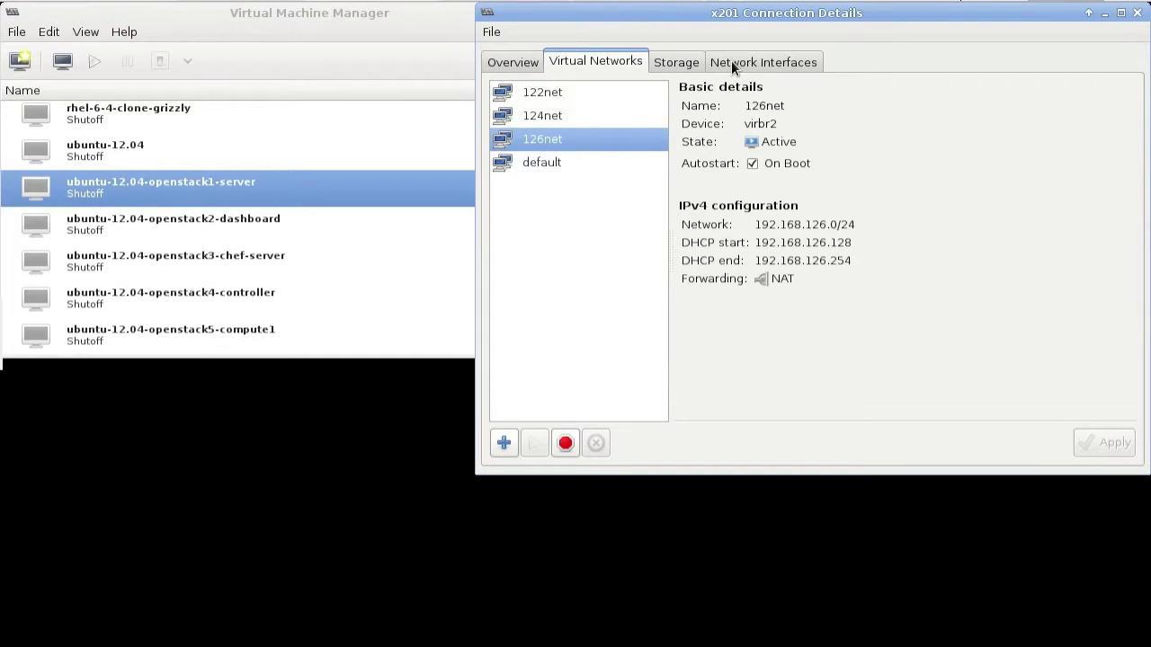
{"action": "left_click", "coordinate": [297, 178]}
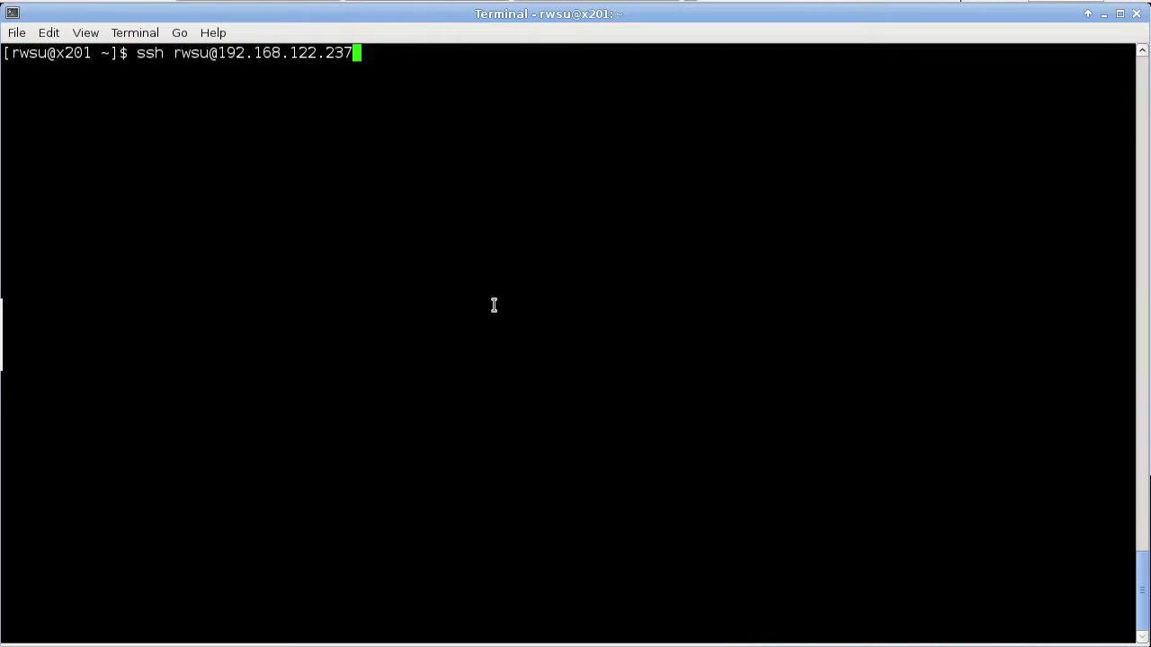
Connect over SSH to 192.168.122.237 and run the OpenCenter install script with --role=server, entering the login and sudo passwords.
{"action": "key", "text": "Return"}
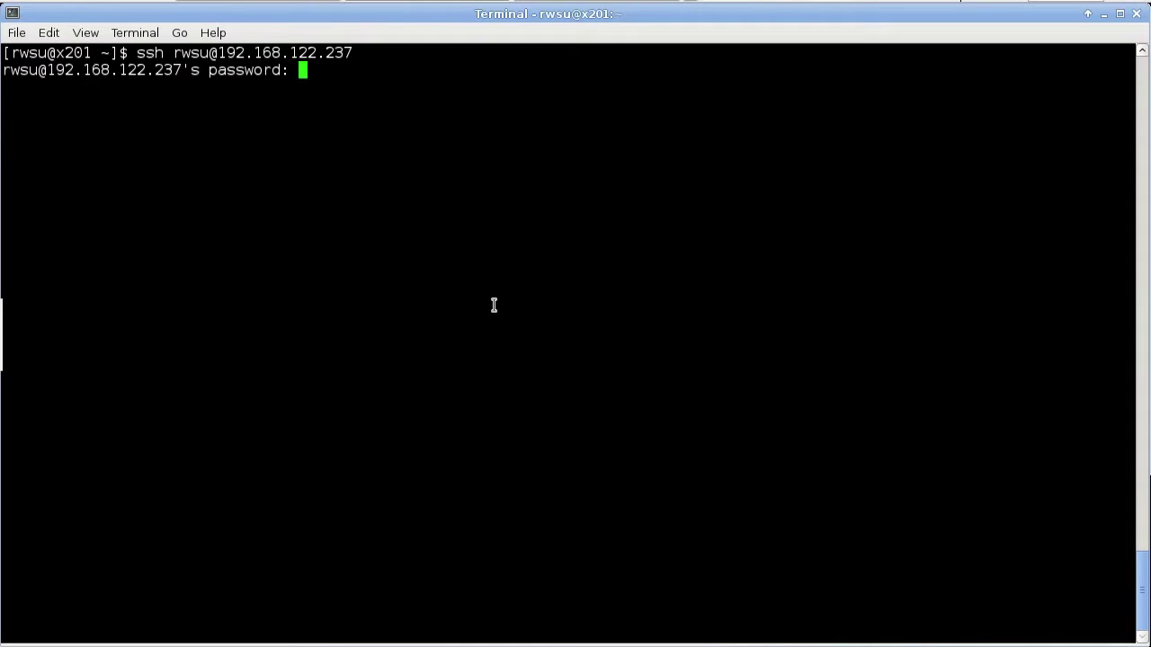
{"action": "key", "text": "Return"}
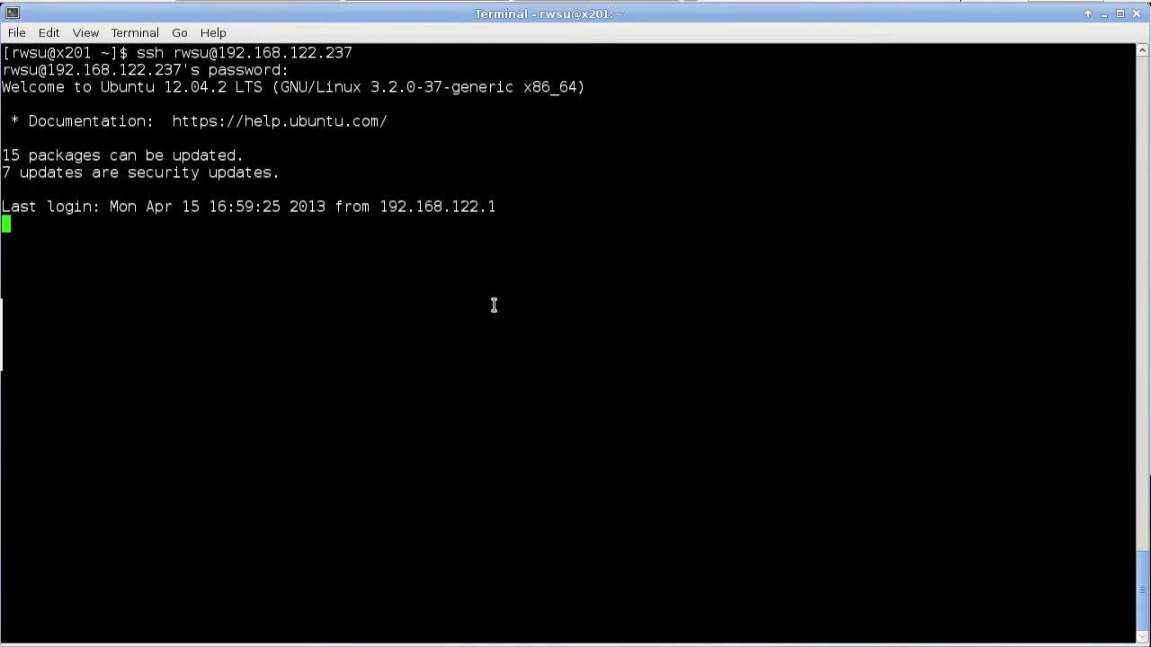
{"action": "key", "text": "ctrl+shift+v"}
{"action": "key", "text": "Return"}
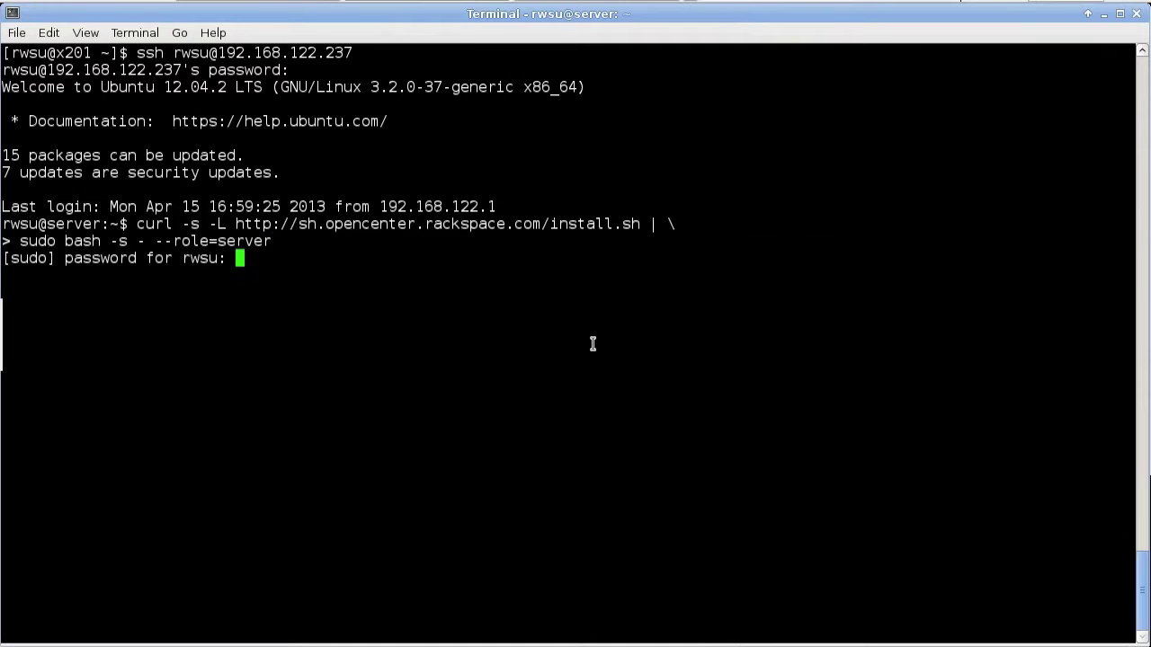
{"action": "key", "text": "Return"}
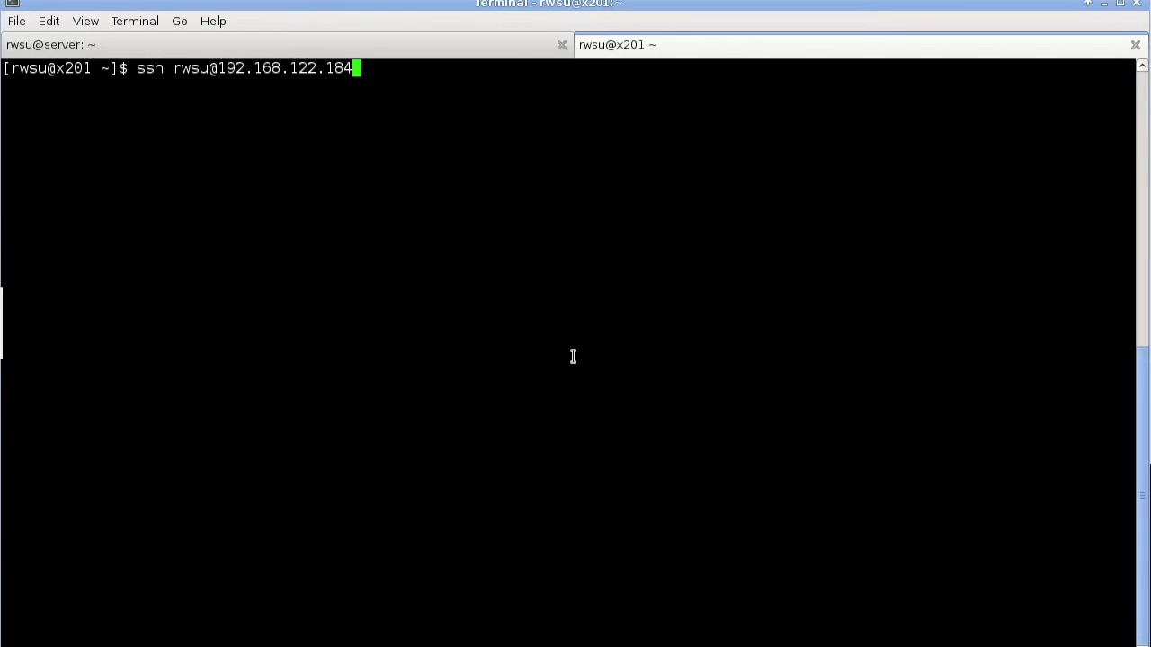
Connect over SSH to 192.168.122.184 and run the OpenCenter install script with --role=dashboard --ip=192.168.122.237, entering the login and sudo passwords.
{"action": "key", "text": "Return"}
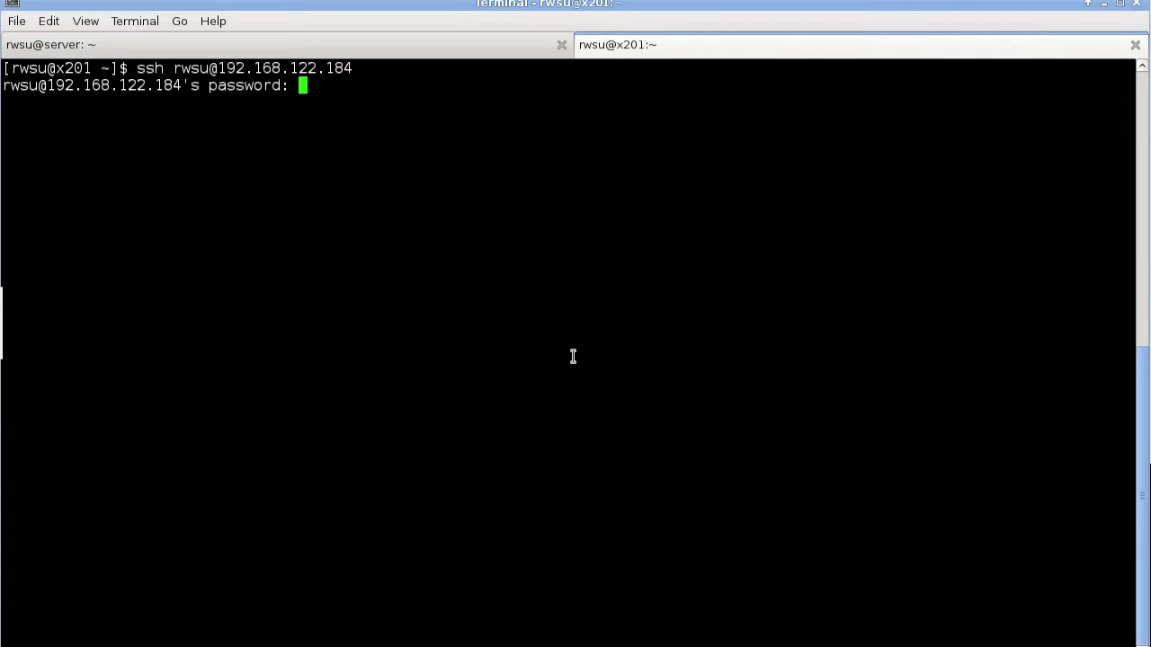
{"action": "key", "text": "Return"}
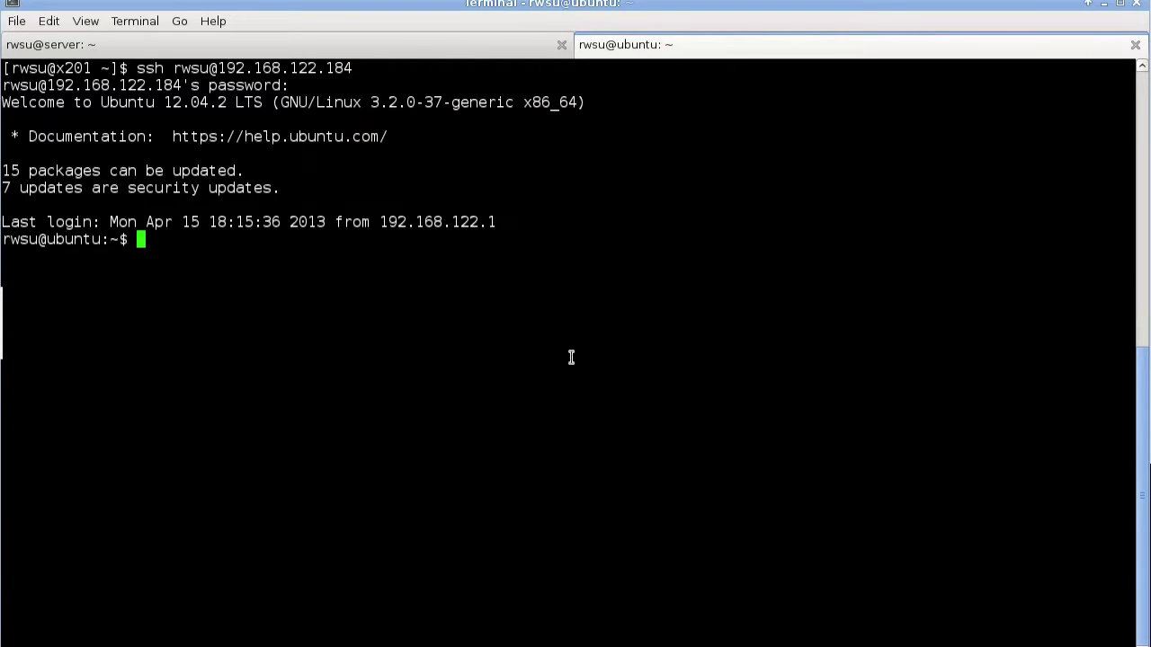
{"action": "key", "text": "ctrl+shift+v"}
{"action": "key", "text": "Return"}
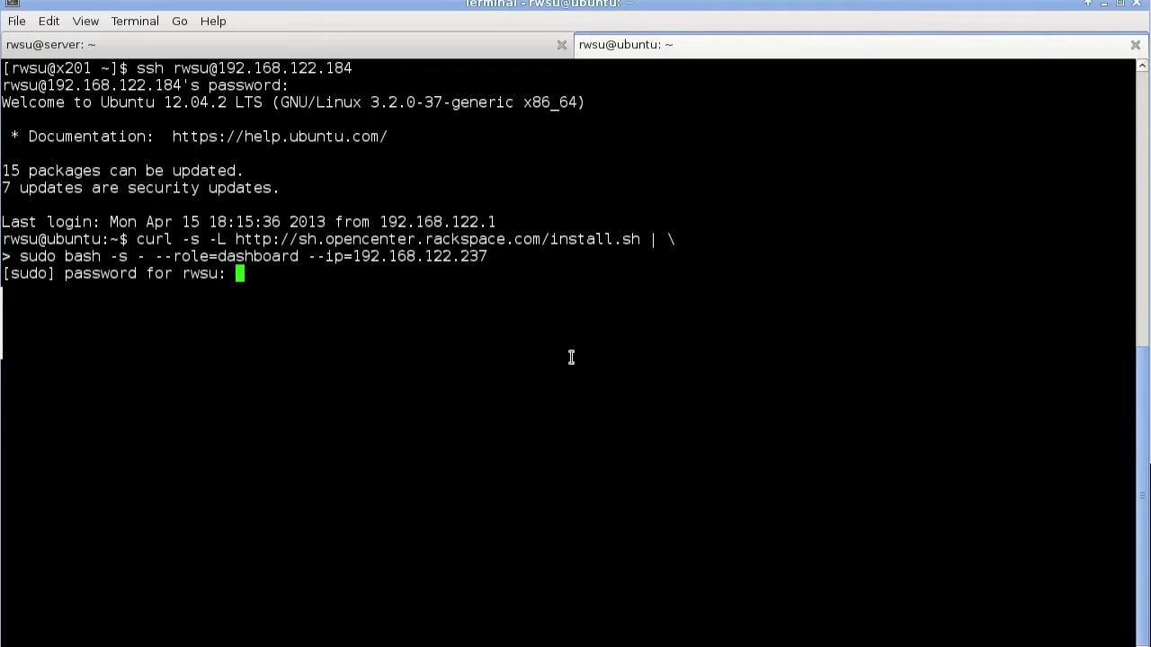
{"action": "key", "text": "Return"}
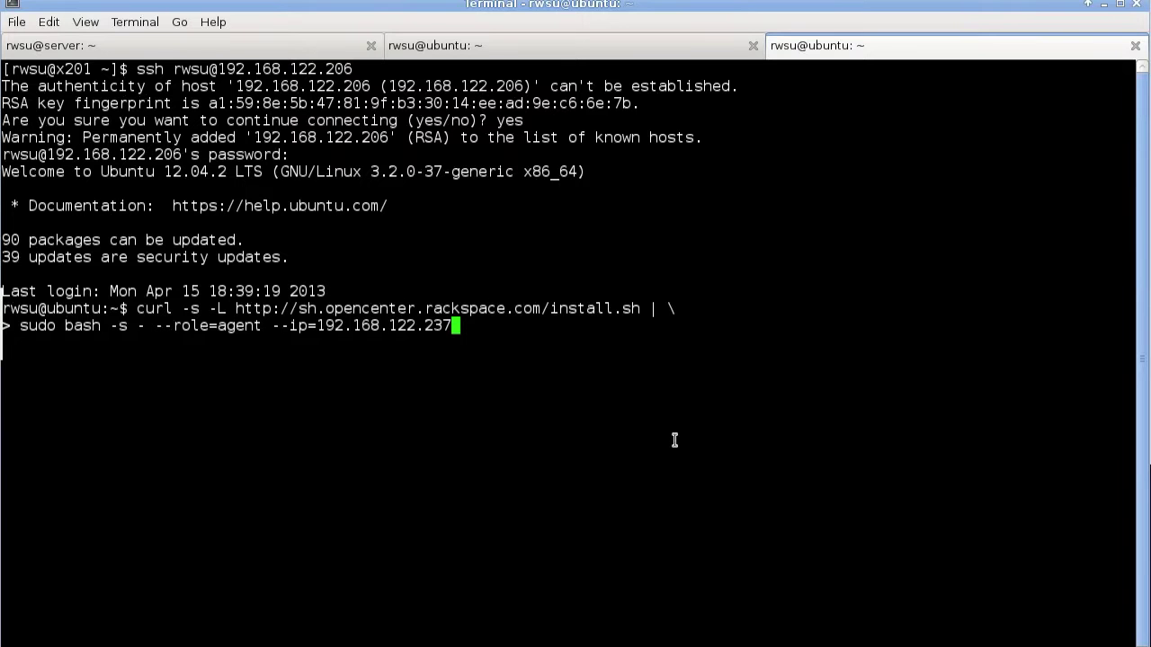
Run the OpenCenter install script on 192.168.122.206 with --role=agent --ip=192.168.122.237, entering the sudo password.
{"action": "key", "text": "Return"}
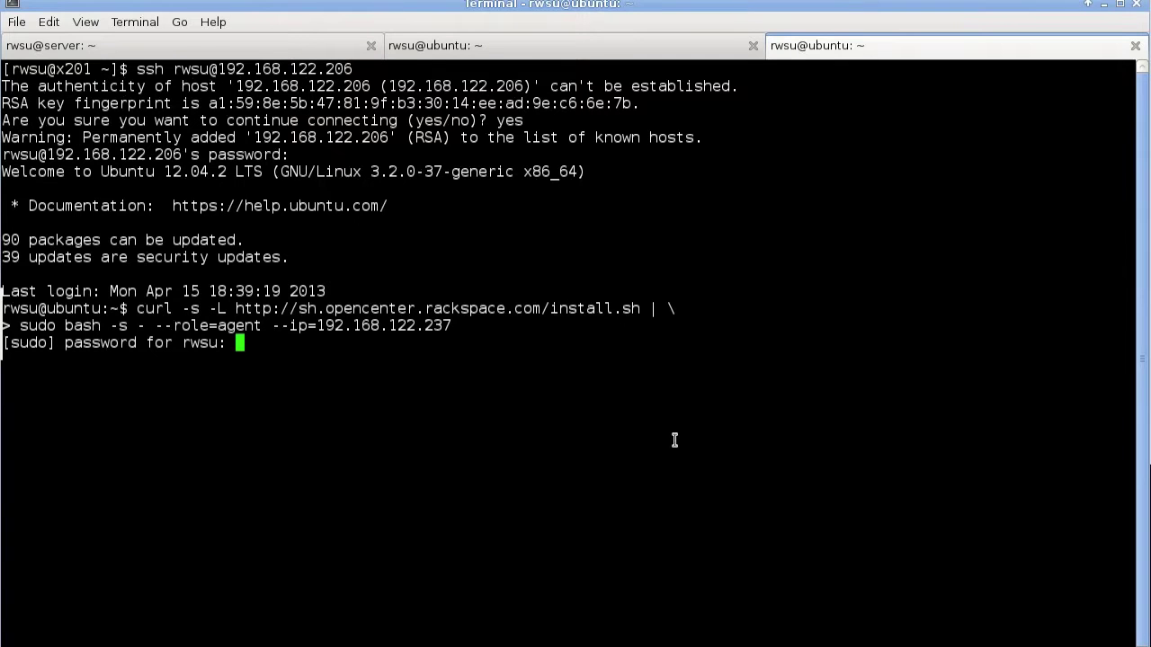
{"action": "key", "text": "Return"}
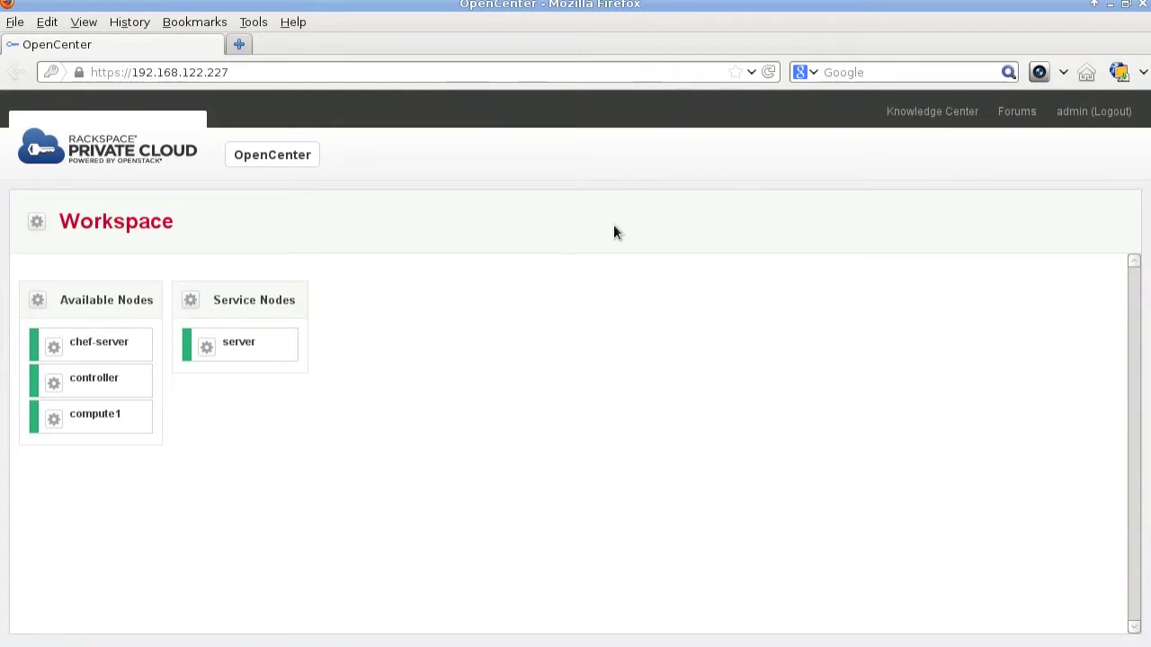
Examine the management actions offered for the workspace, its node groups and the individual nodes, and the controller's details in OpenCenter.
{"action": "left_click", "coordinate": [203, 350]}
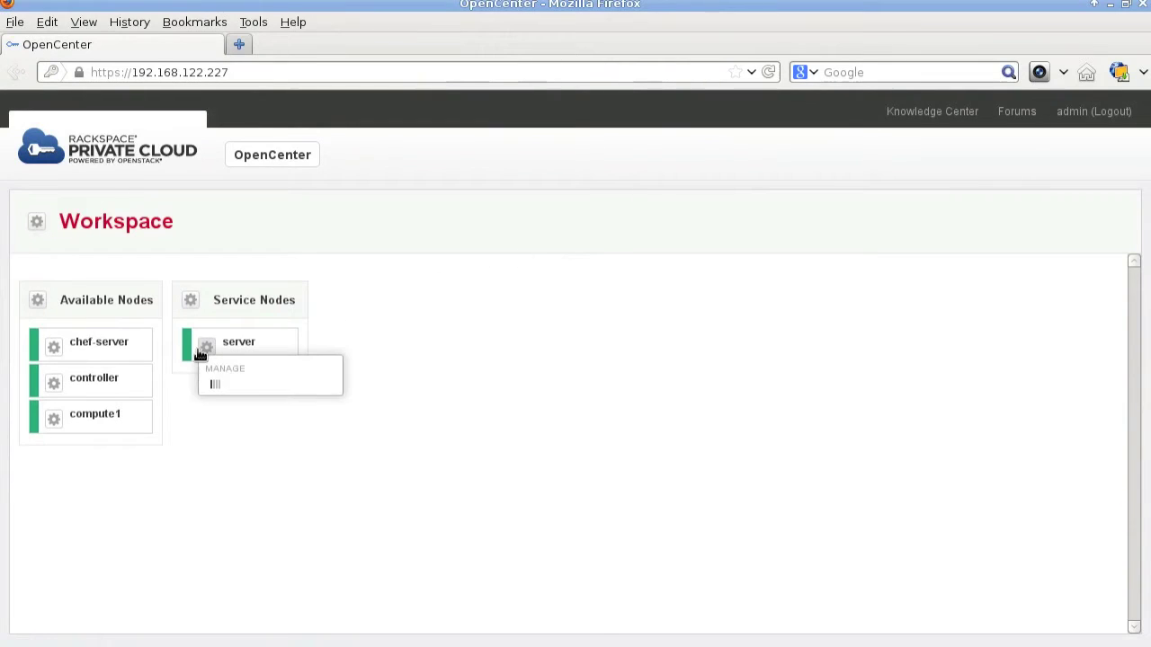
{"action": "left_click", "coordinate": [186, 303]}
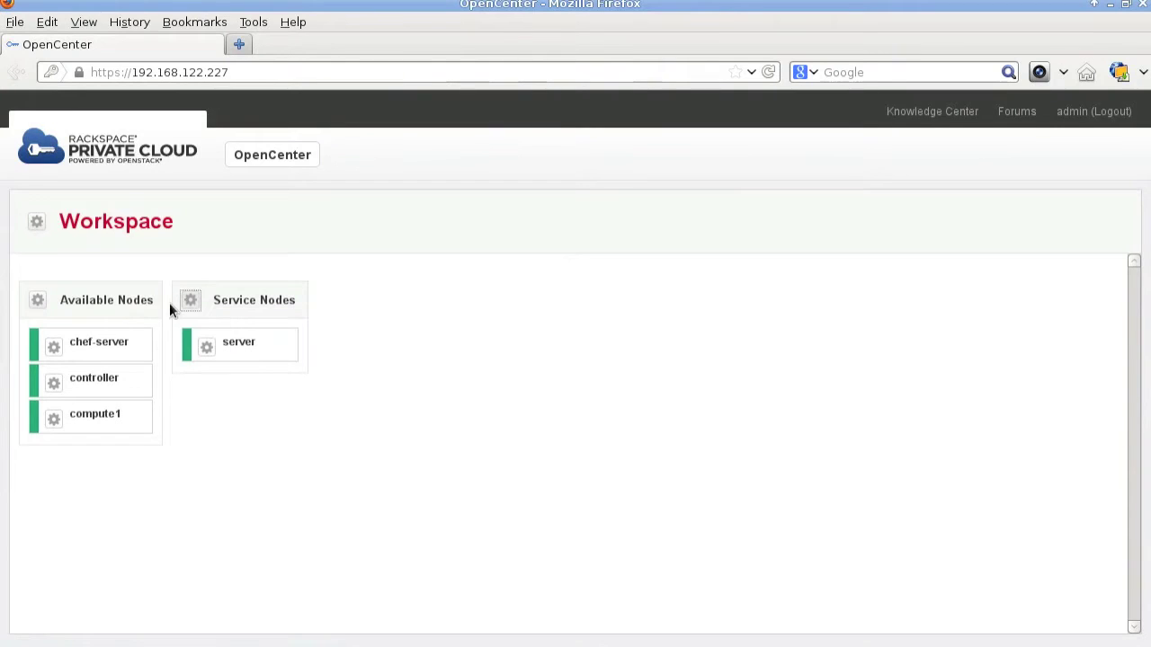
{"action": "left_click", "coordinate": [36, 303]}
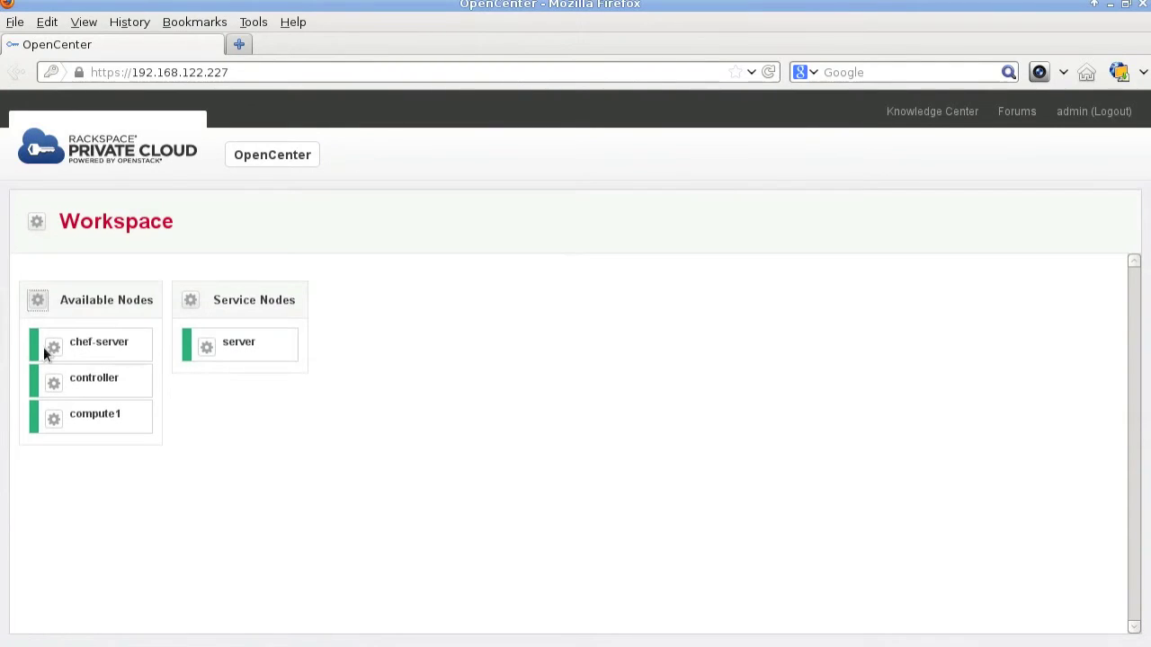
{"action": "left_click", "coordinate": [53, 351]}
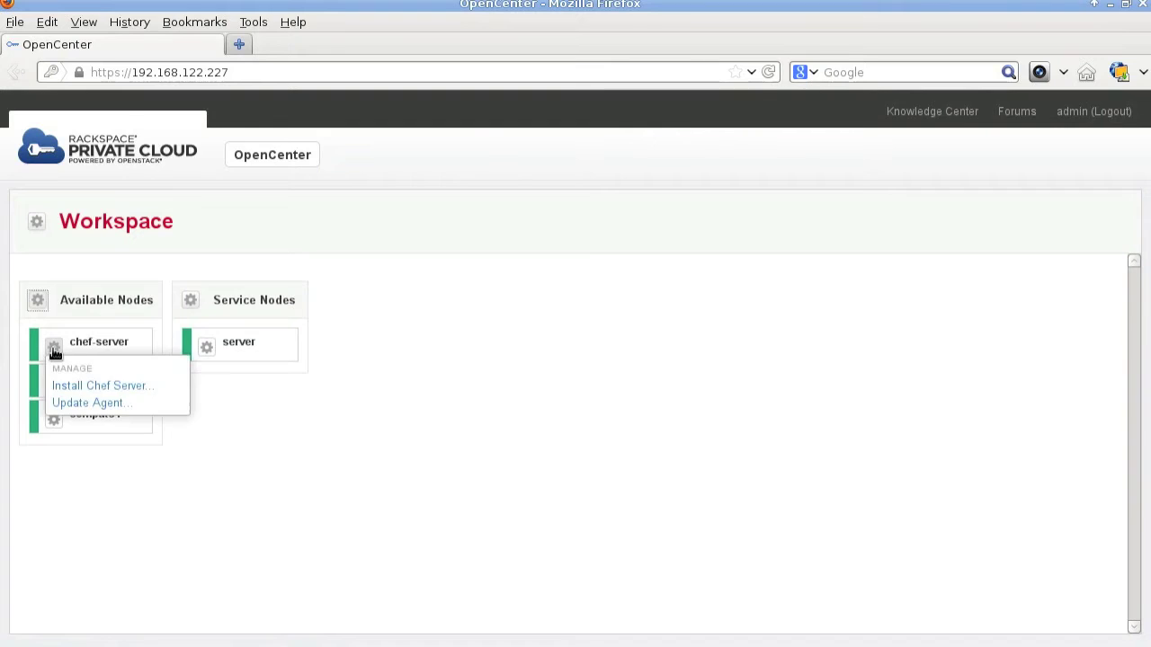
{"action": "left_click", "coordinate": [56, 382]}
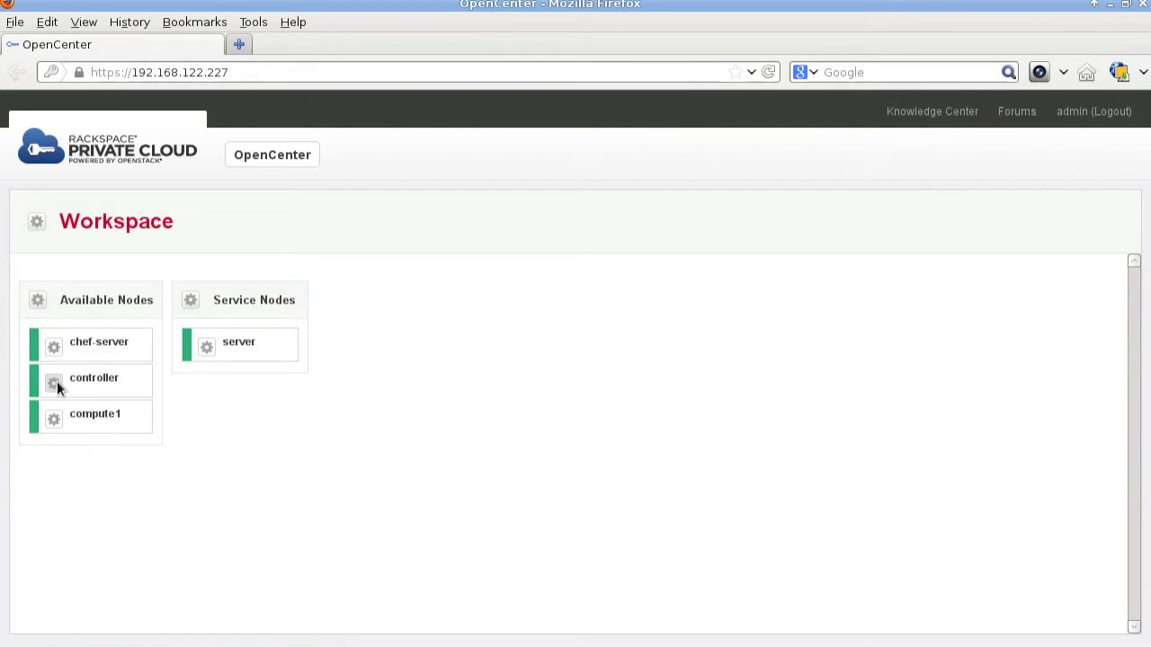
{"action": "left_click", "coordinate": [55, 383]}
{"action": "left_click", "coordinate": [52, 389]}
{"action": "left_click", "coordinate": [54, 419]}
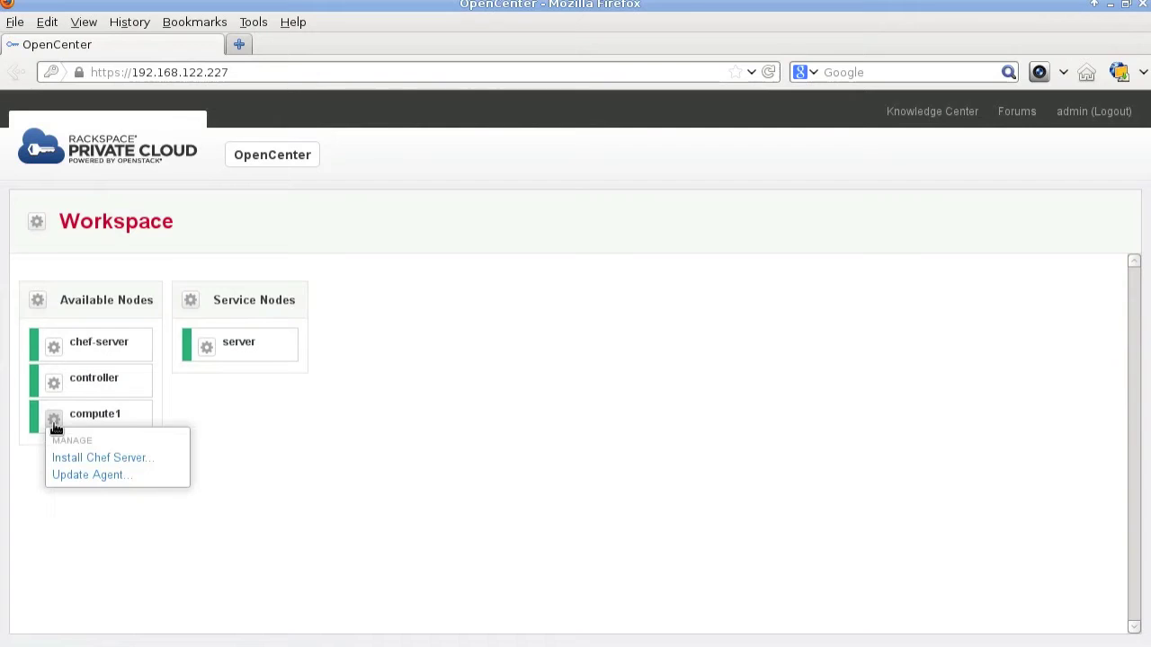
{"action": "left_click", "coordinate": [36, 225]}
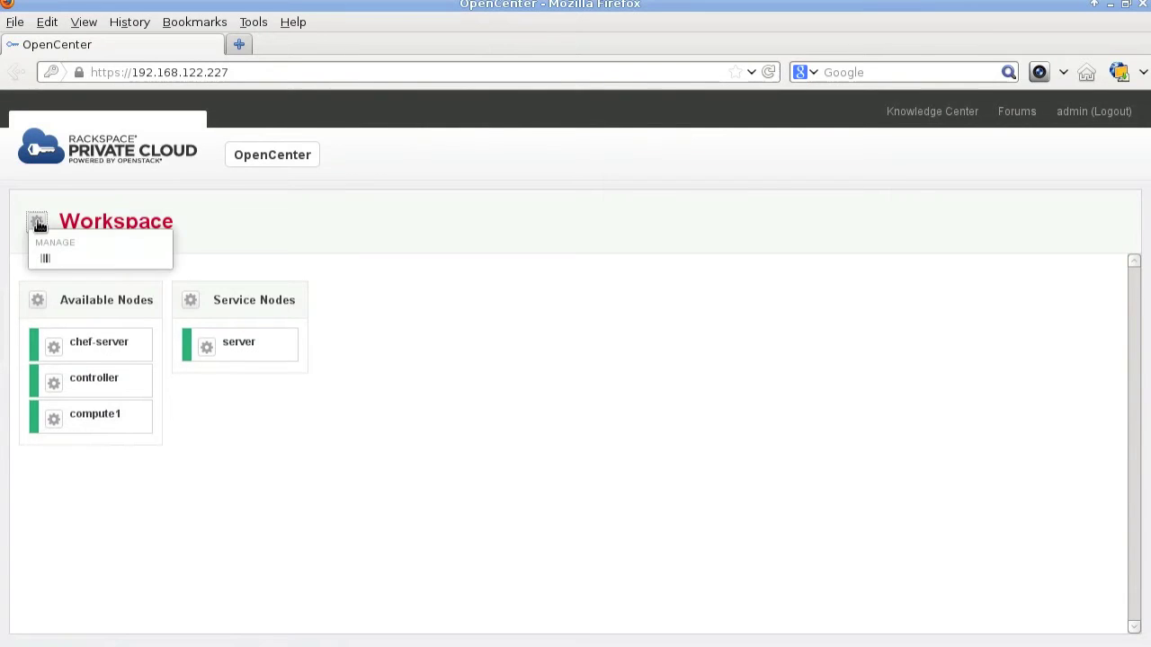
{"action": "left_click", "coordinate": [119, 490]}
{"action": "mouse_move", "coordinate": [85, 386]}
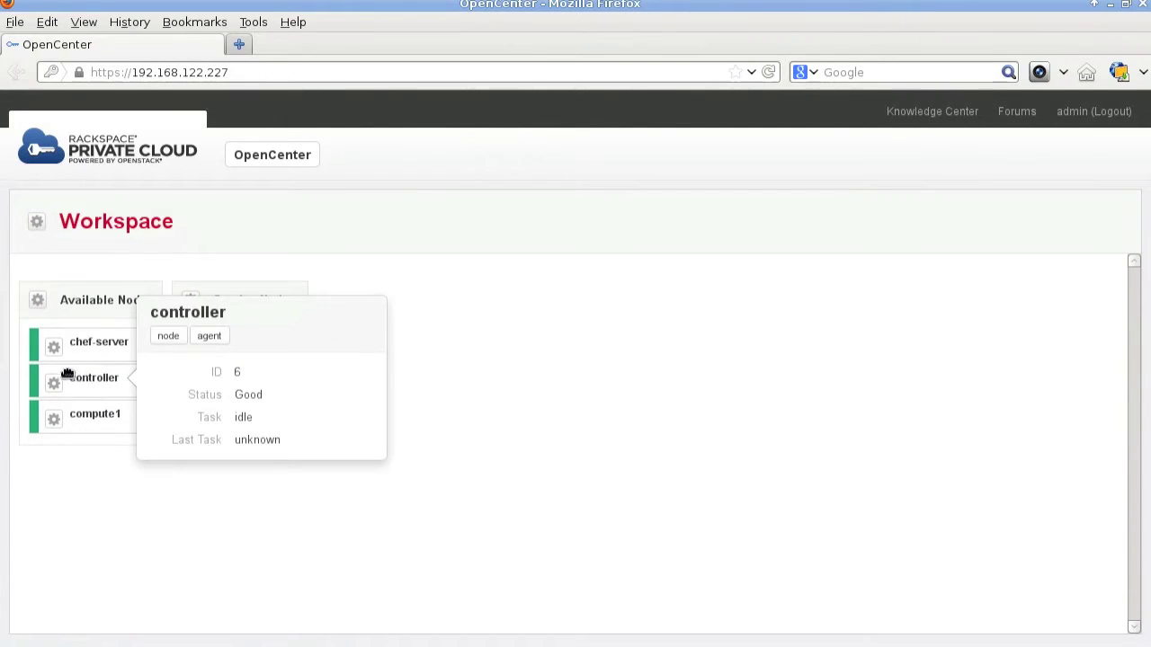
Install Chef Server on the chef-server node and view the adventurate, install_chef_server and download_cookbooks task logs.
{"action": "left_click", "coordinate": [55, 348]}
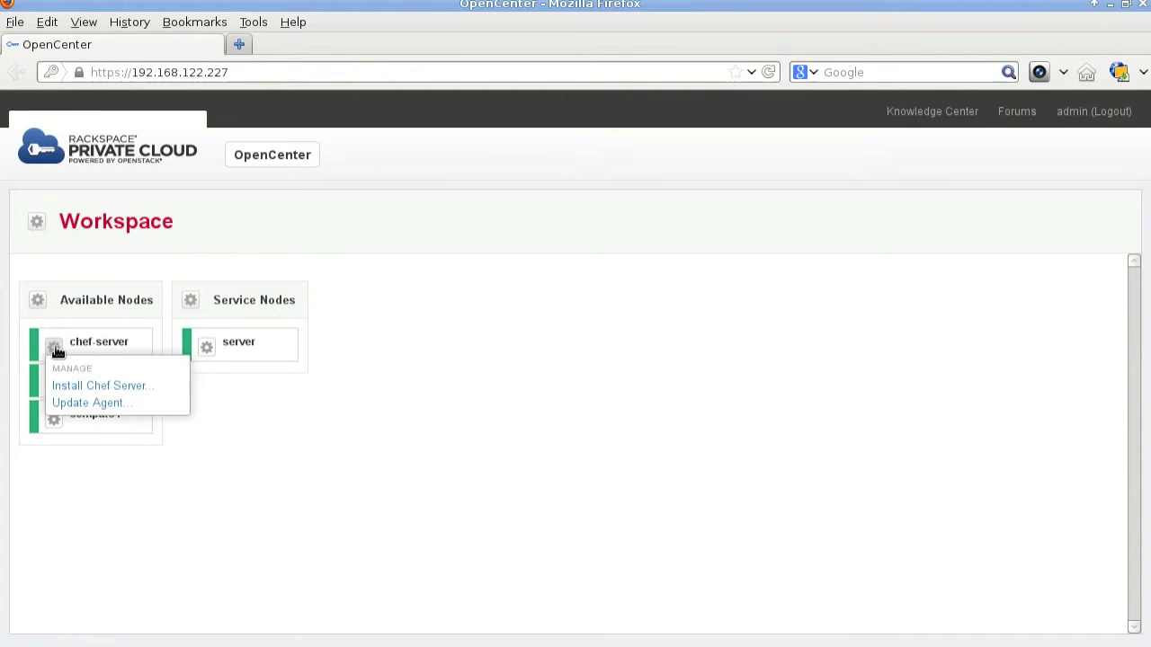
{"action": "left_click", "coordinate": [82, 393]}
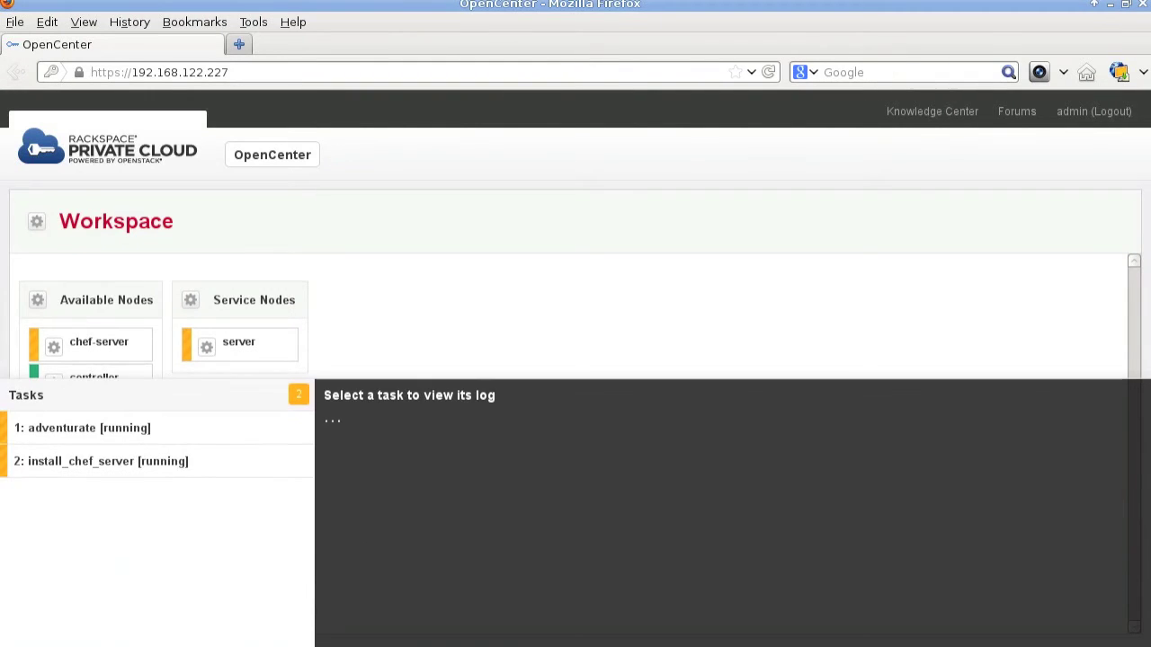
{"action": "left_click", "coordinate": [90, 428]}
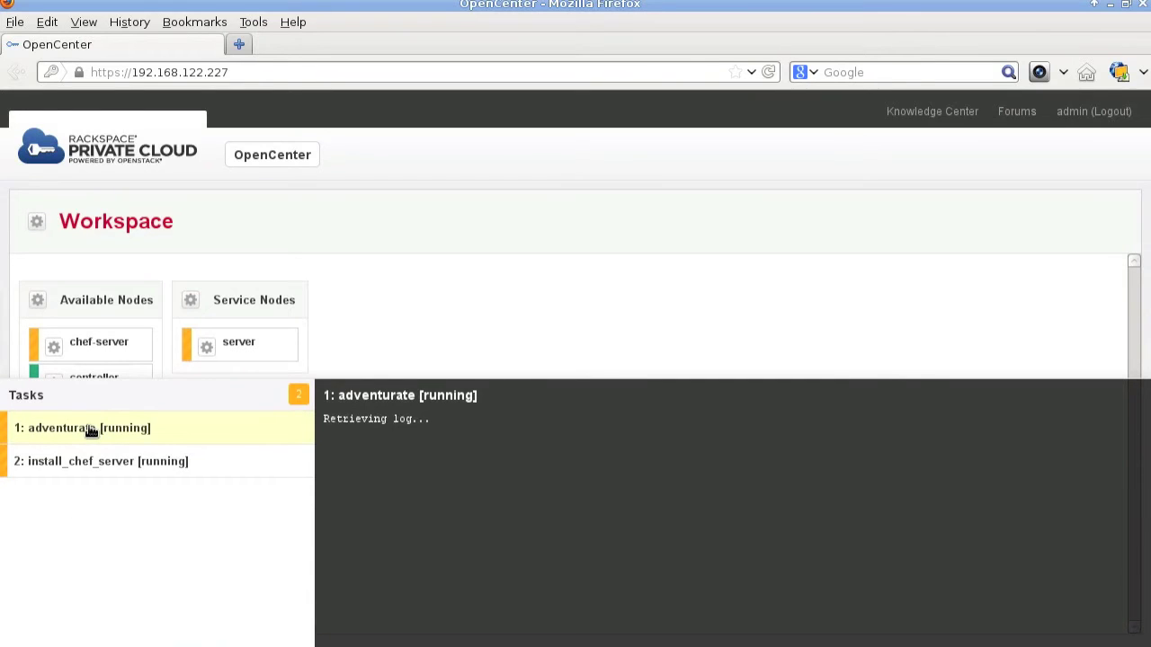
{"action": "left_click", "coordinate": [99, 462]}
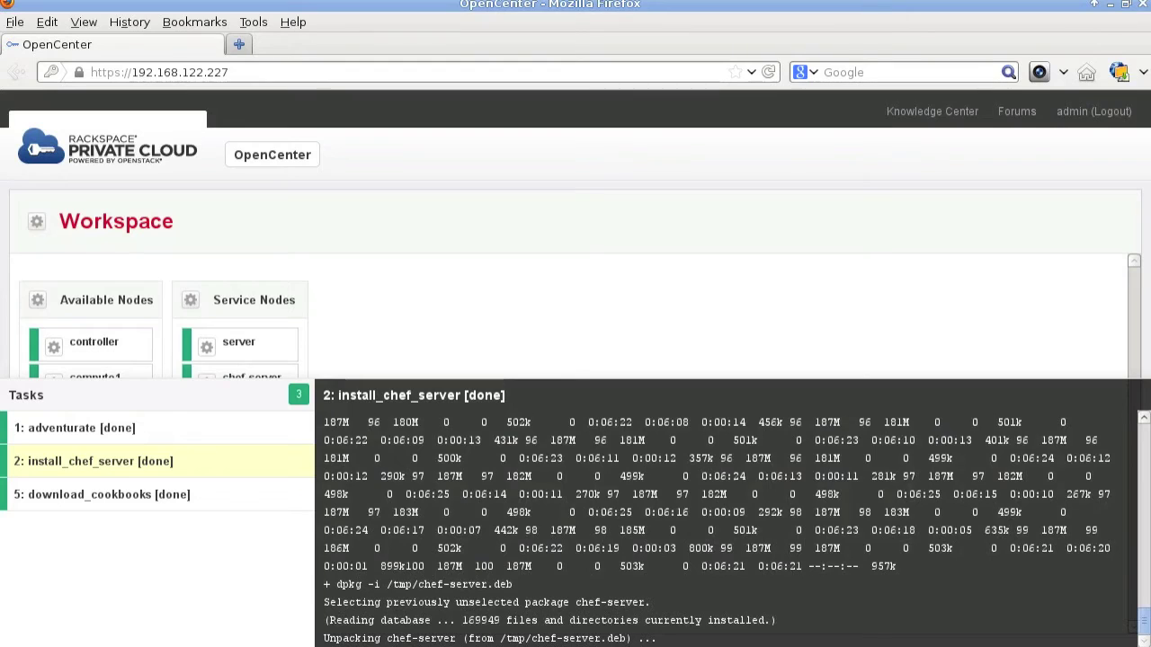
{"action": "left_click", "coordinate": [134, 490]}
{"action": "left_click", "coordinate": [282, 510]}
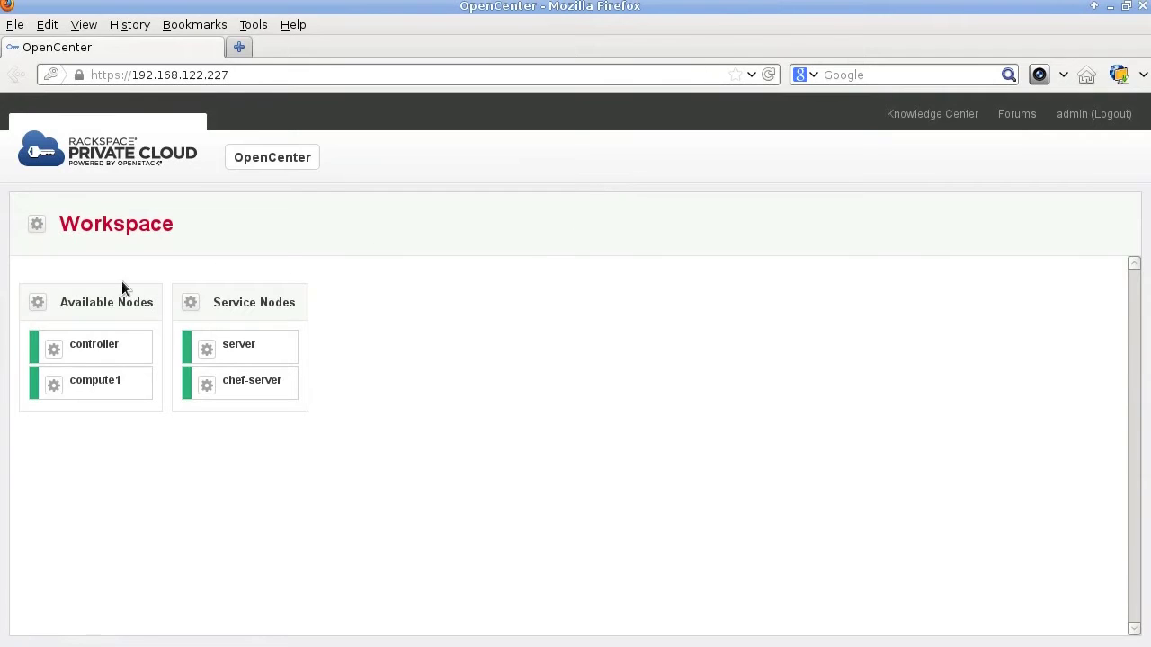
Create a Nova cluster named NovaCluster with its password filled in, dismiss the offer to remember it, and view the running adventurate task's log.
{"action": "left_click", "coordinate": [36, 225]}
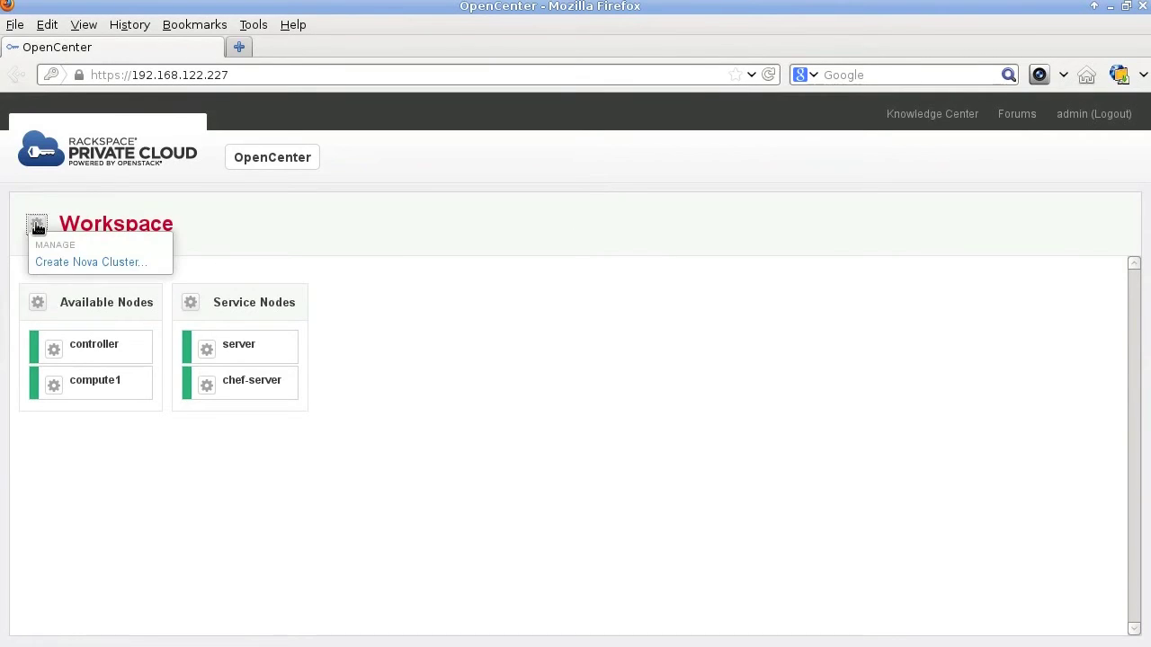
{"action": "left_click", "coordinate": [53, 261]}
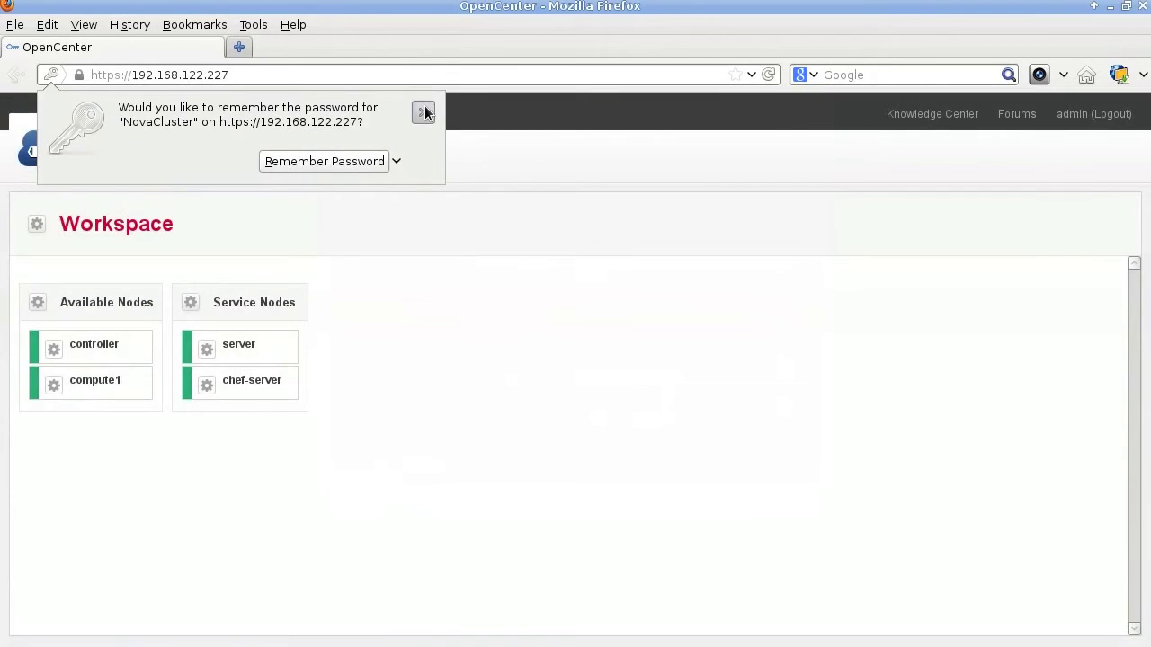
{"action": "left_click", "coordinate": [424, 111]}
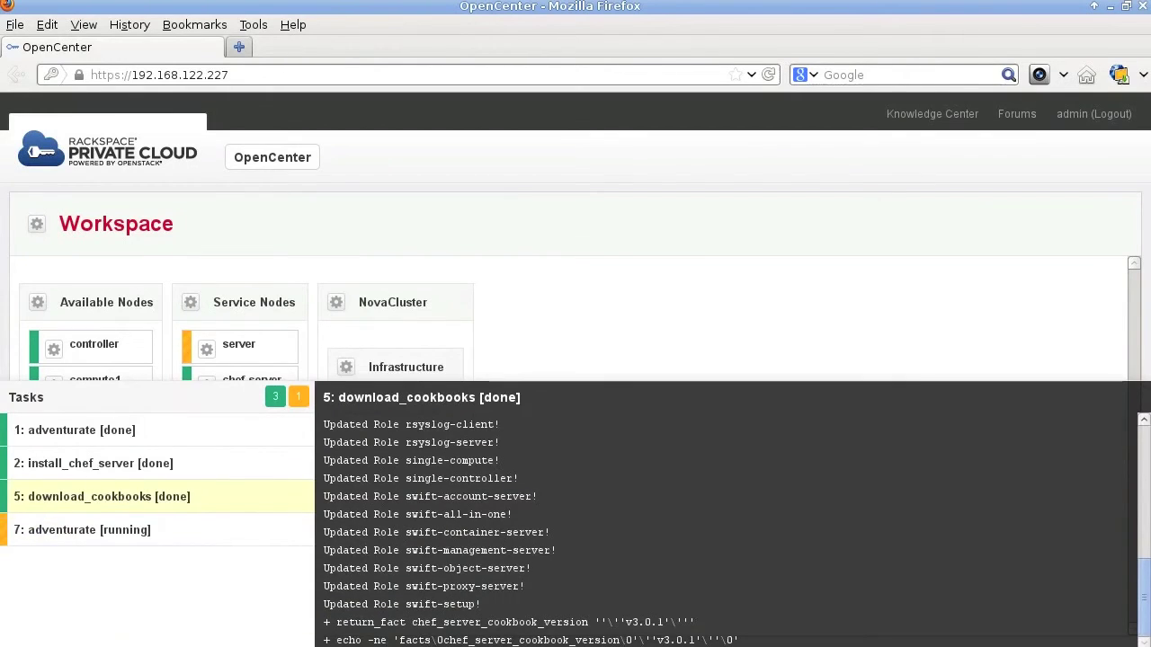
{"action": "left_click", "coordinate": [49, 530]}
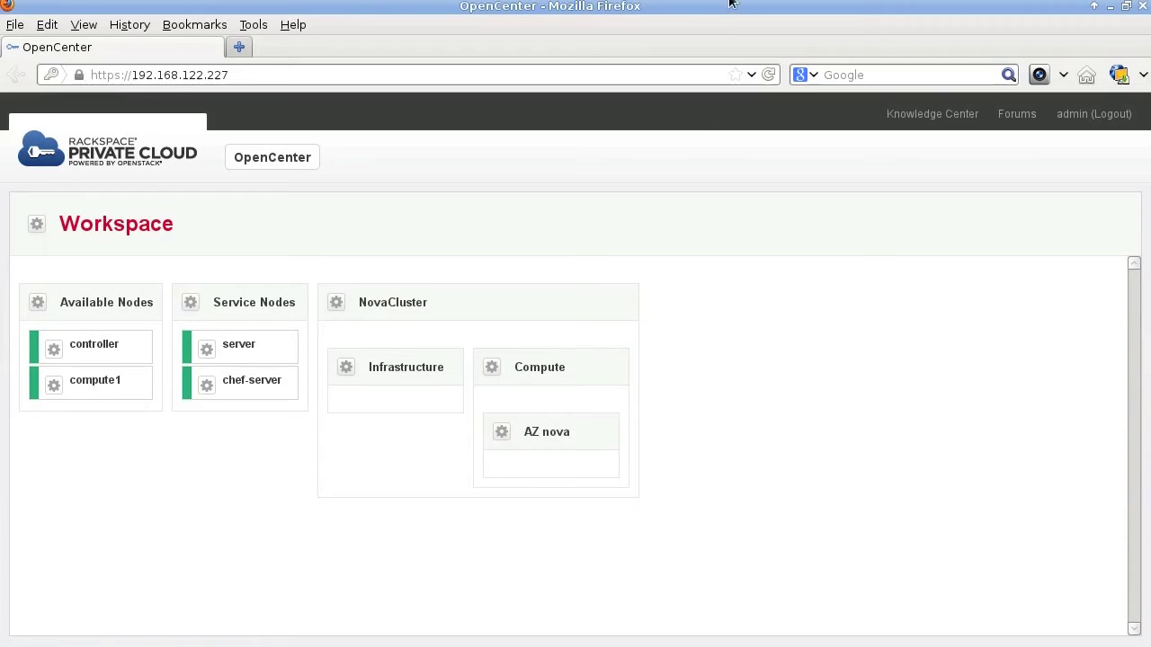
Switch to the server terminal, move the controller into Infrastructure with "opencentercli node move 6 9", and view the install_chef log back in OpenCenter.
{"action": "key", "text": "alt+Tab"}
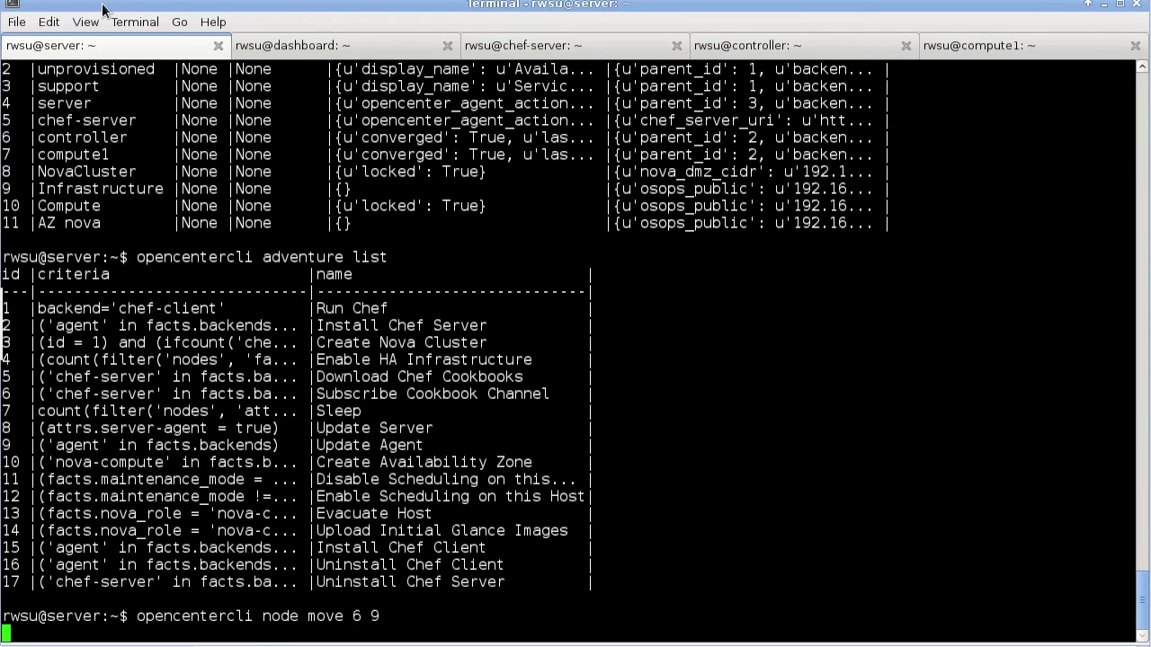
{"action": "key", "text": "alt+Tab"}
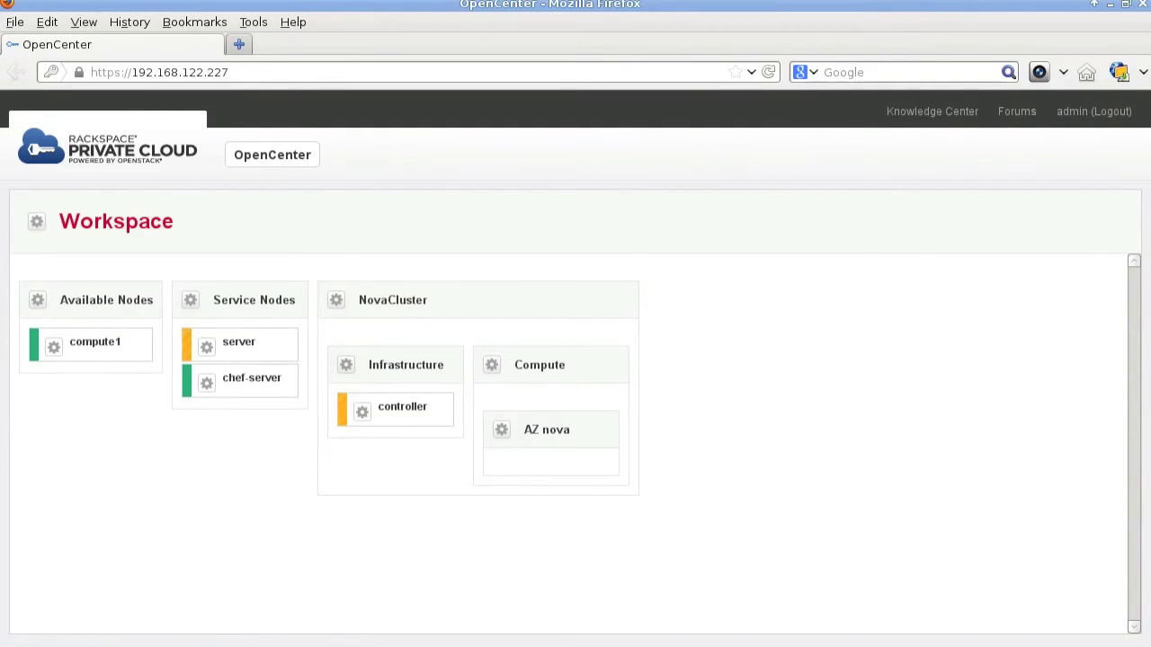
{"action": "left_click", "coordinate": [74, 528]}
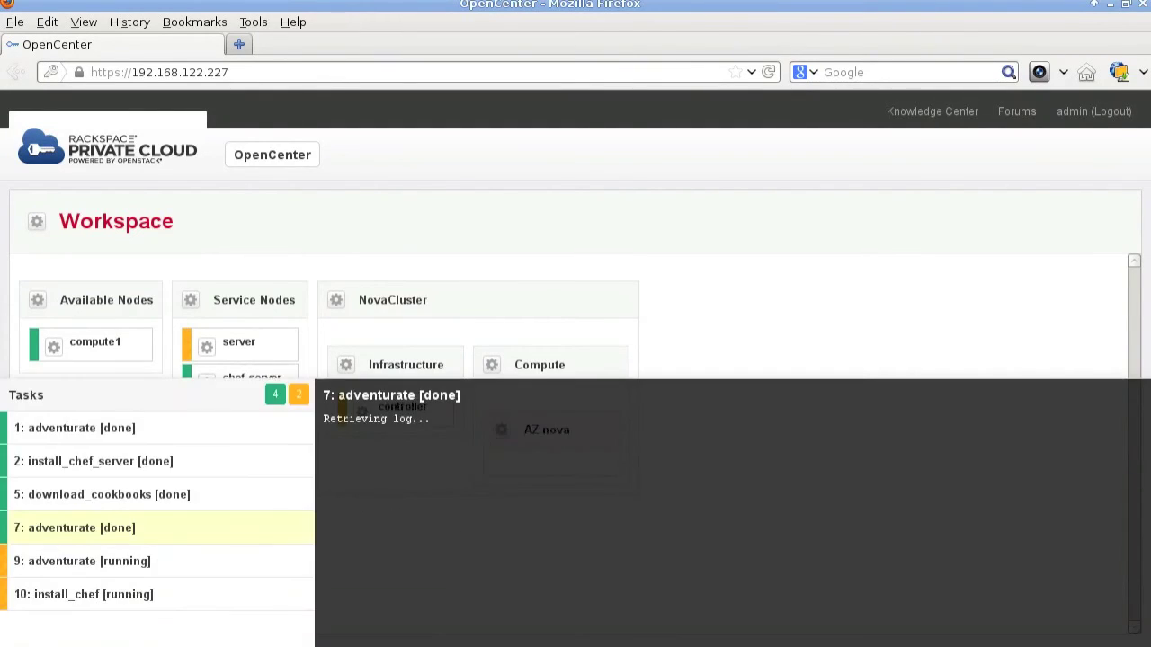
{"action": "left_click", "coordinate": [65, 596]}
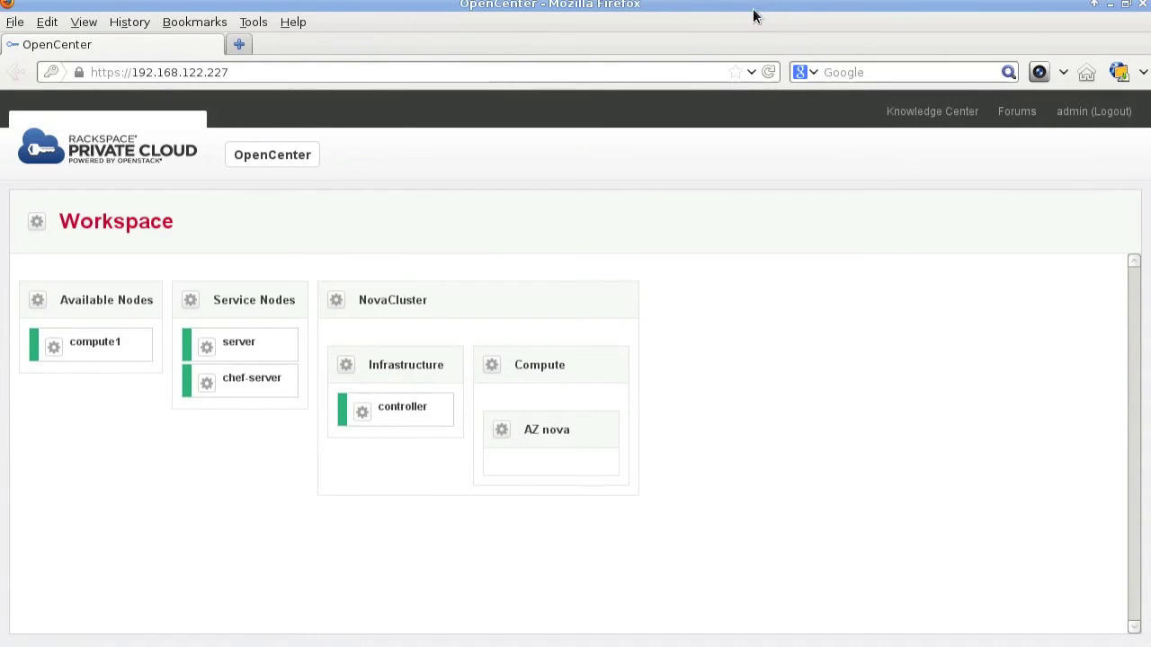
Move the compute1 node from Available Nodes into AZ nova and view the install_chef and run_chef task logs.
{"action": "mouse_move", "coordinate": [99, 345]}
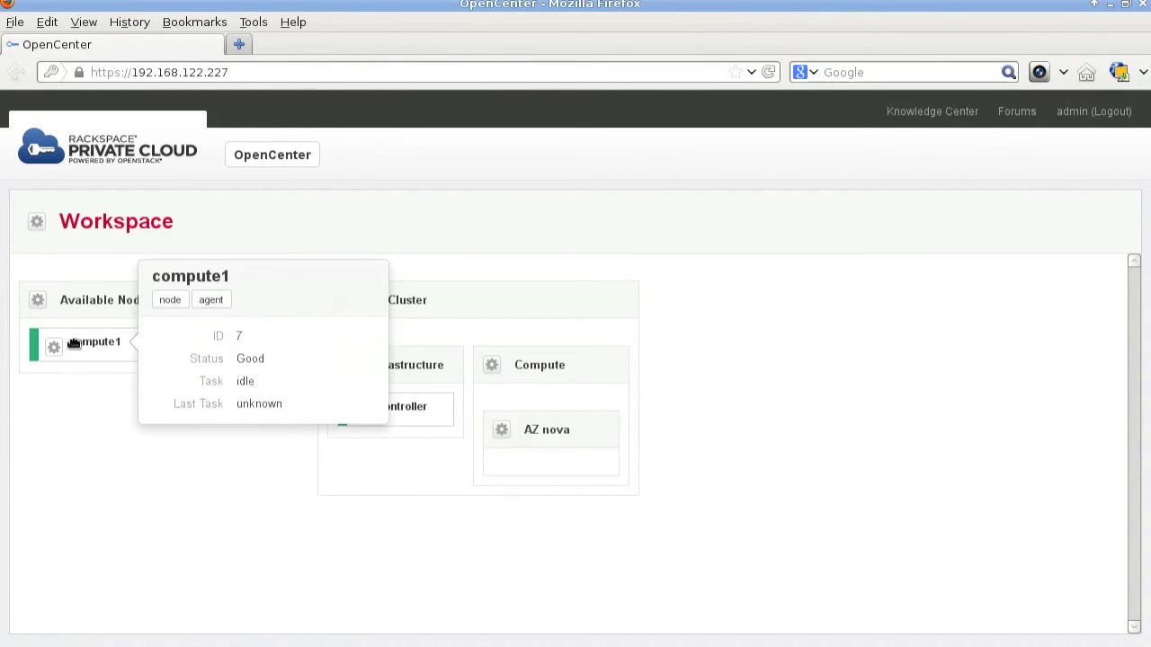
{"action": "left_click_drag", "start_coordinate": [75, 344], "coordinate": [645, 467]}
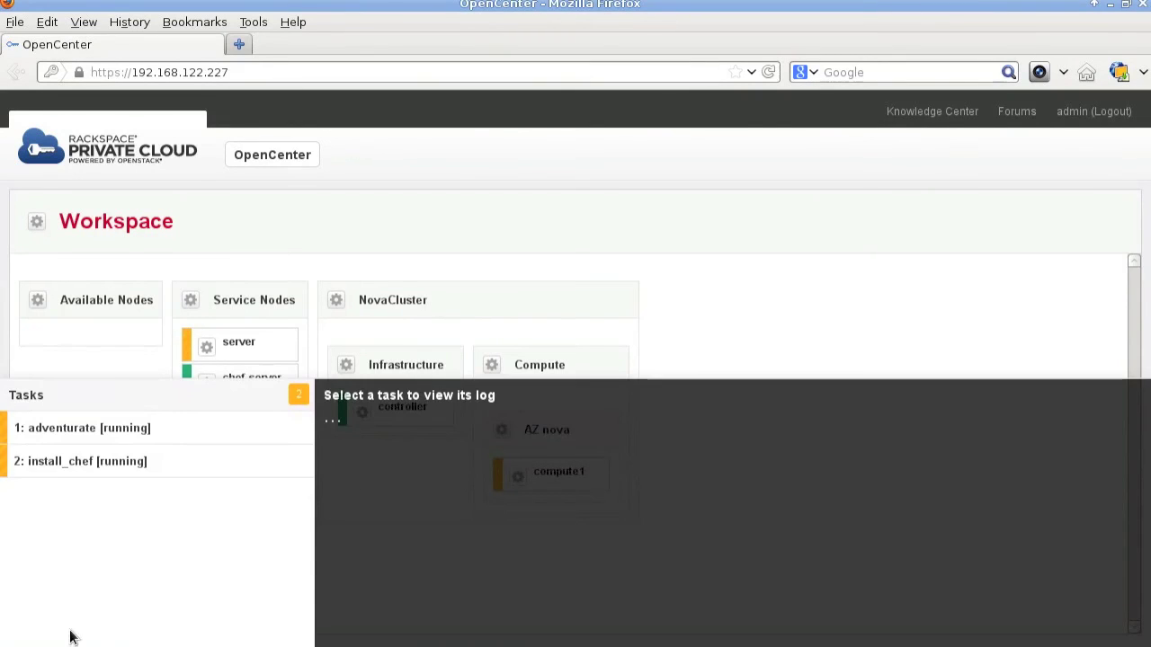
{"action": "left_click", "coordinate": [128, 463]}
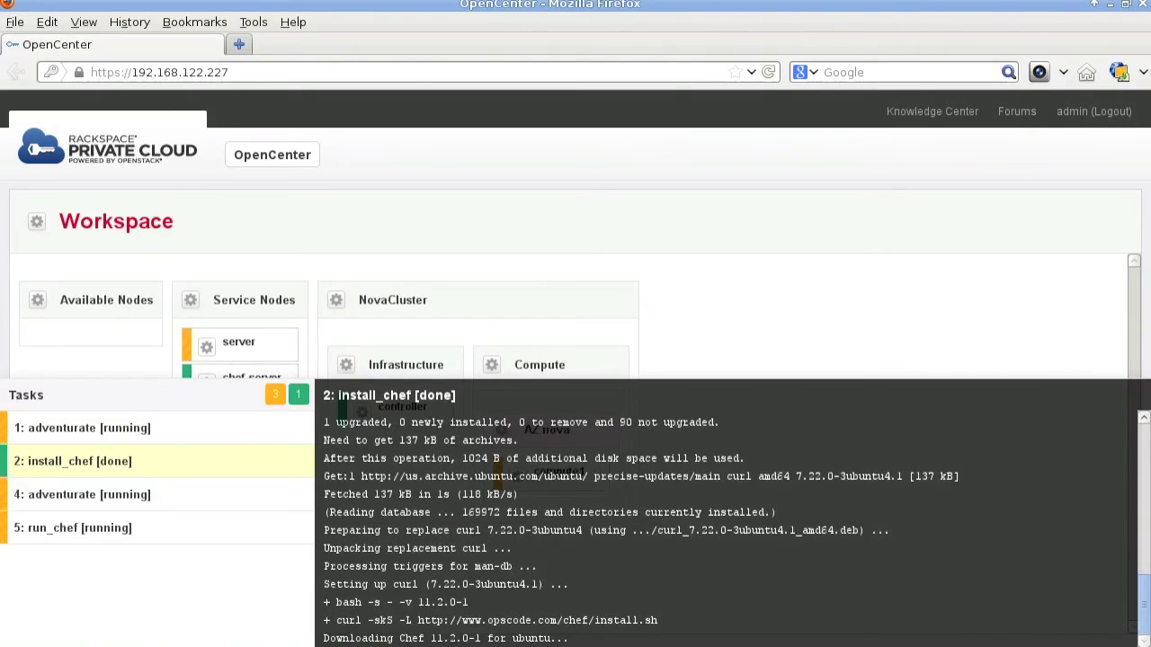
{"action": "left_click", "coordinate": [121, 532]}
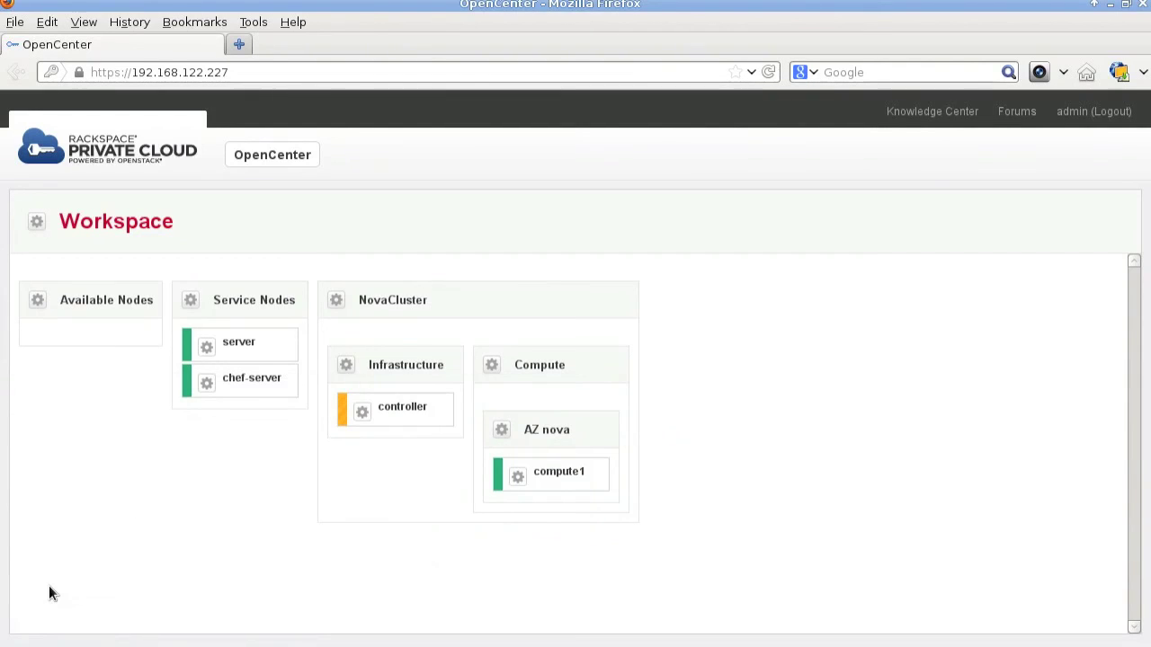
Show the management actions available for the compute1 node in AZ nova.
{"action": "left_click", "coordinate": [519, 478]}
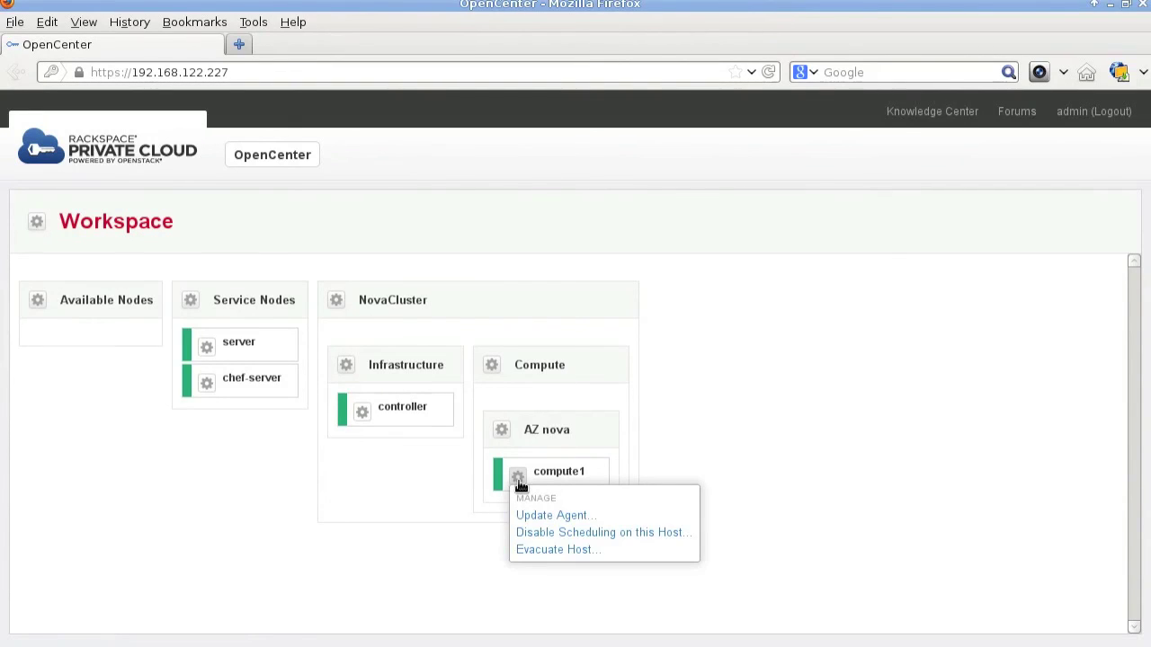